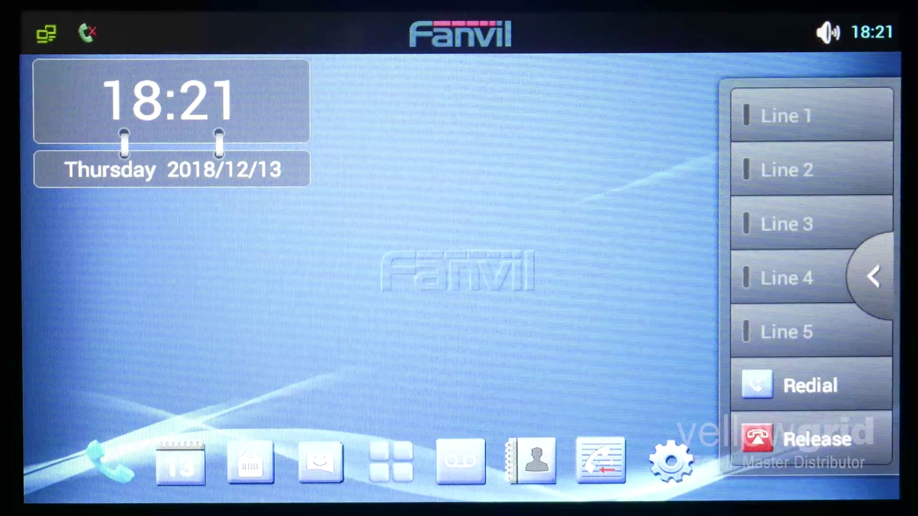
Check the C600's IP address on its status page
{"action": "left_click", "coordinate": [659, 457]}
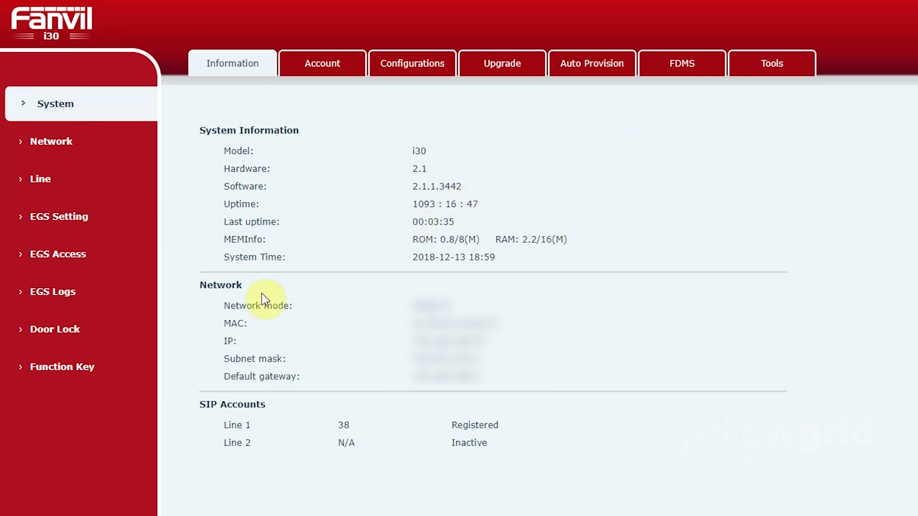
Set DSS Key 1's Number 1 and Number 2 to the C600's two numbers and apply
{"action": "left_click", "coordinate": [98, 366]}
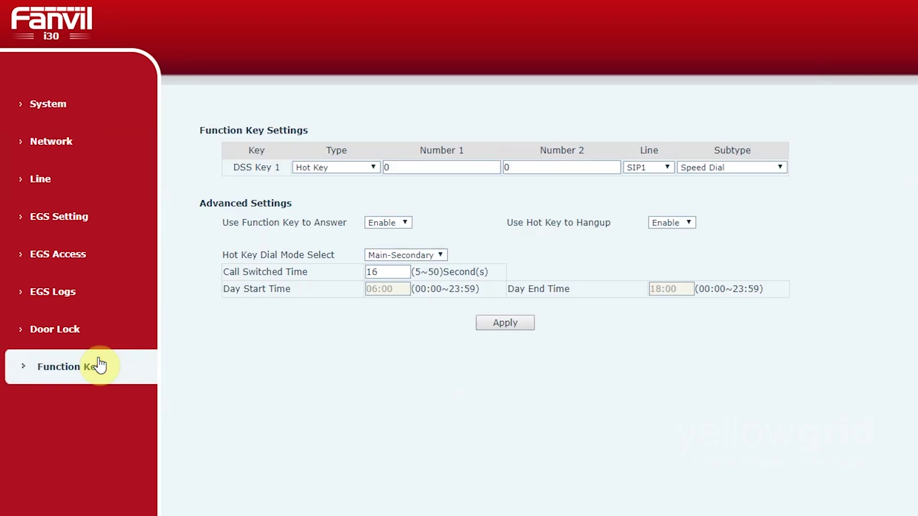
{"action": "left_click", "coordinate": [413, 168]}
{"action": "type", "text": "1001"}
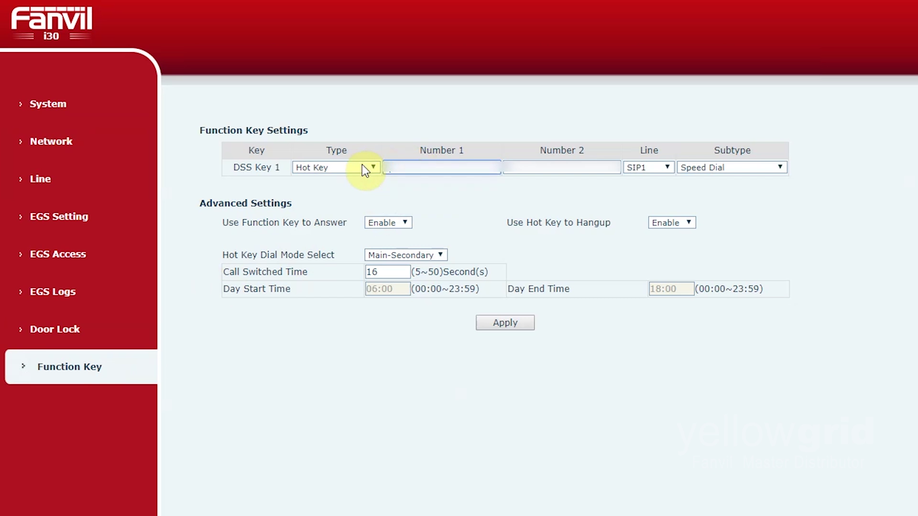
{"action": "type", "text": "2001"}
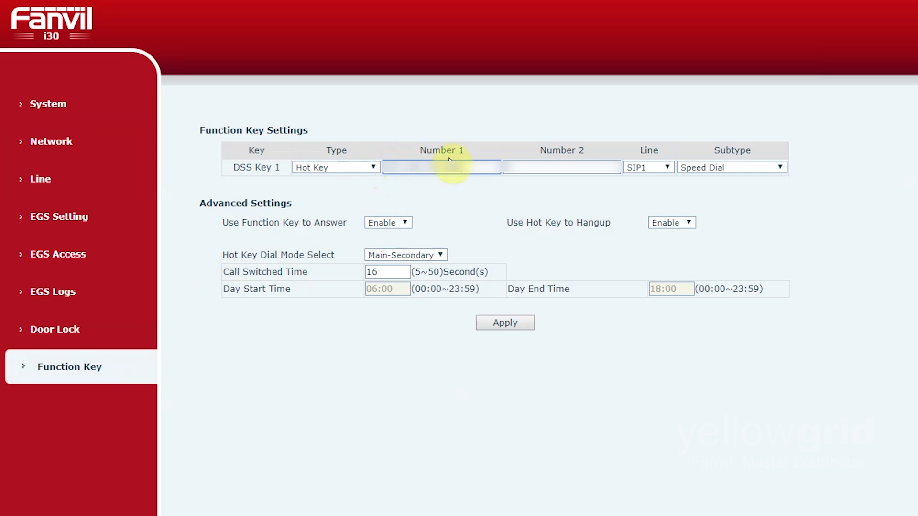
{"action": "left_click", "coordinate": [531, 166]}
{"action": "type", "text": "1"}
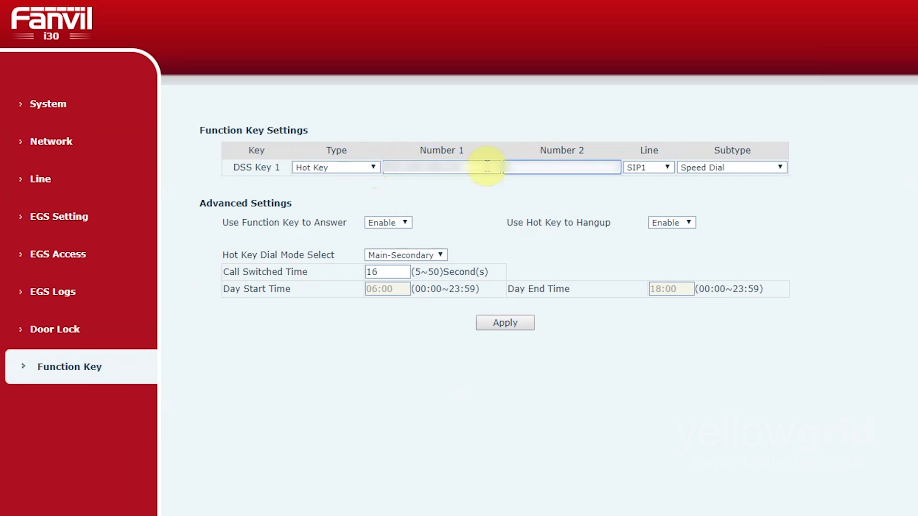
{"action": "type", "text": "10020001"}
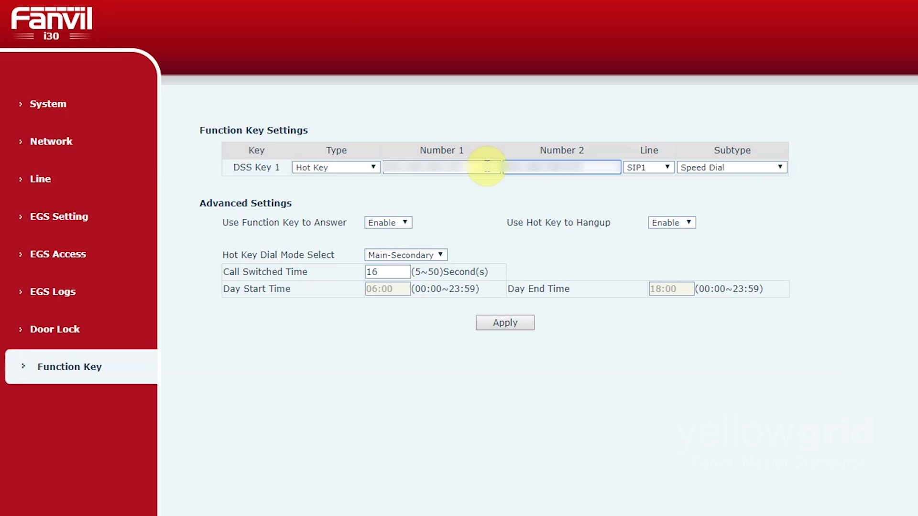
{"action": "left_click", "coordinate": [509, 322]}
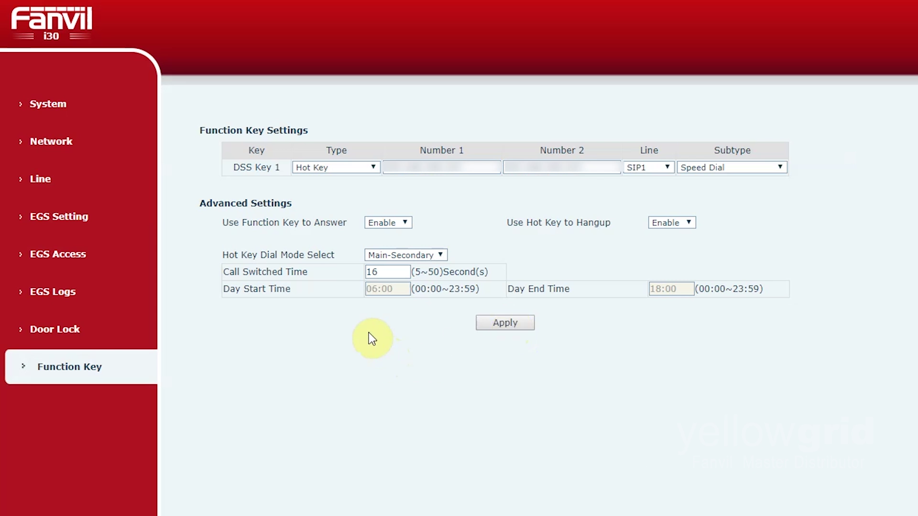
Copy the Main Stream Url from the i30's EGS Video settings
{"action": "left_click", "coordinate": [103, 228]}
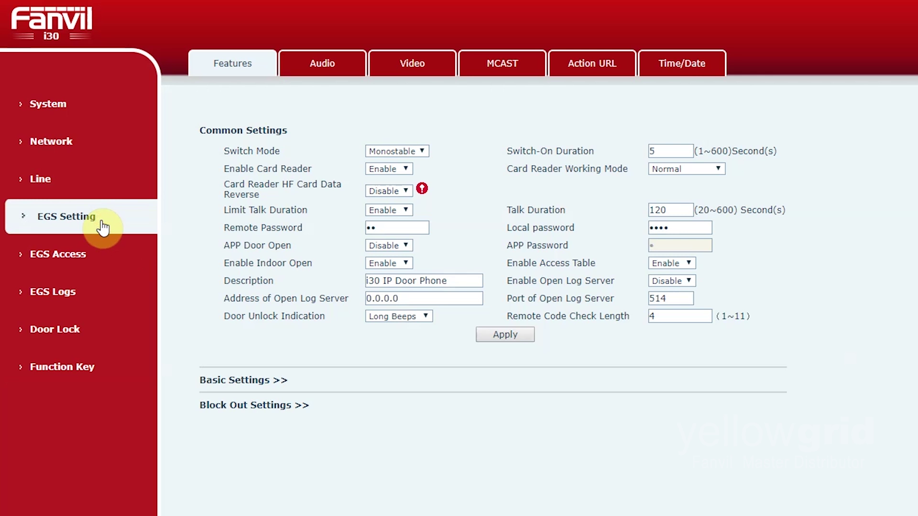
{"action": "left_click", "coordinate": [416, 70]}
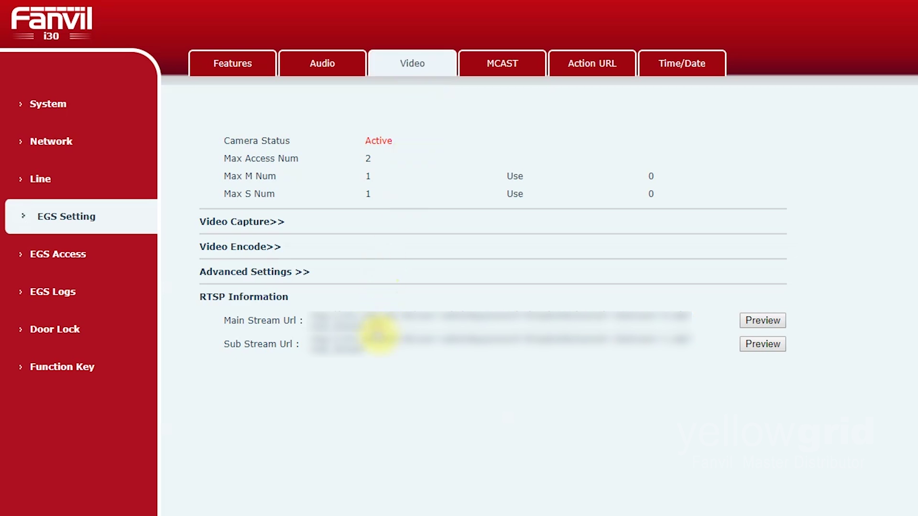
{"action": "left_click_drag", "start_coordinate": [378, 334], "coordinate": [312, 310]}
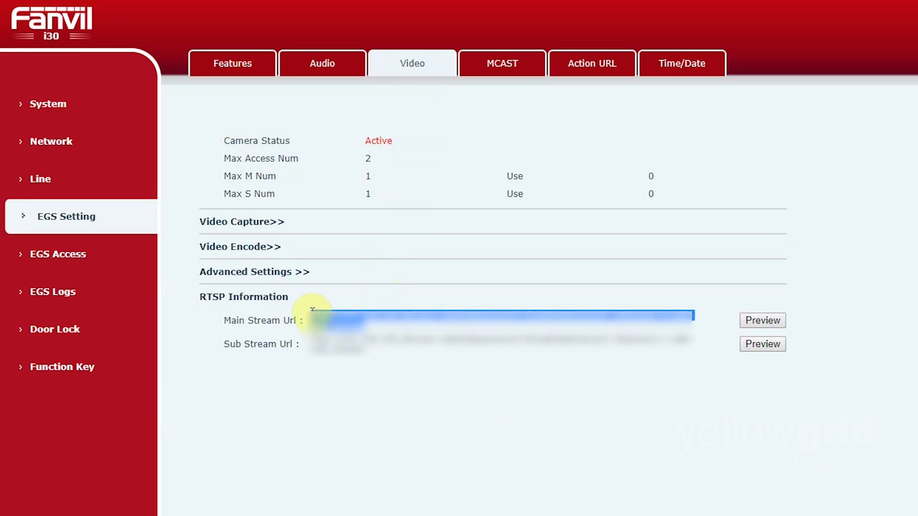
{"action": "right_click", "coordinate": [327, 312]}
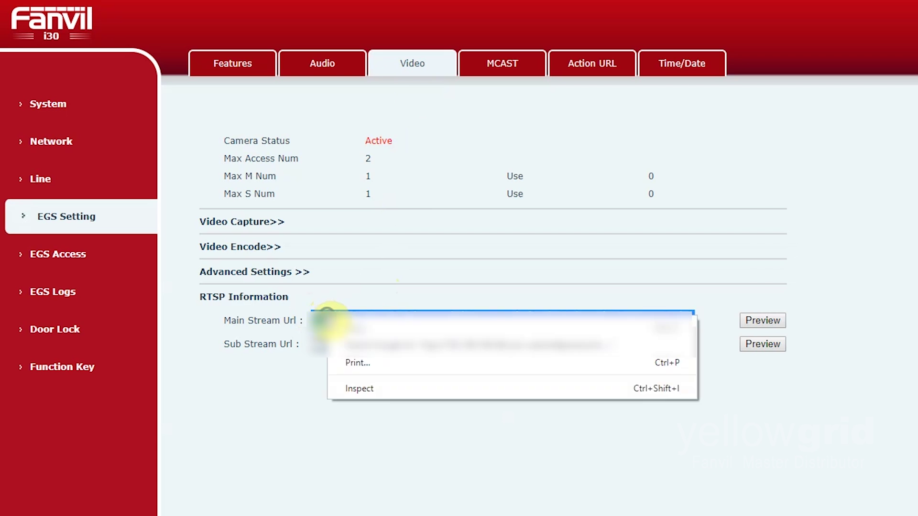
{"action": "left_click", "coordinate": [358, 326]}
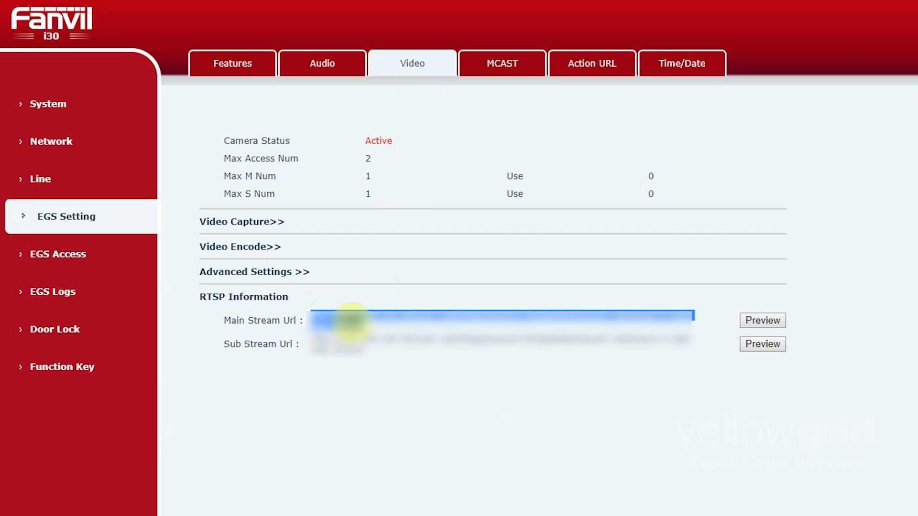
{"action": "left_click", "coordinate": [406, 359]}
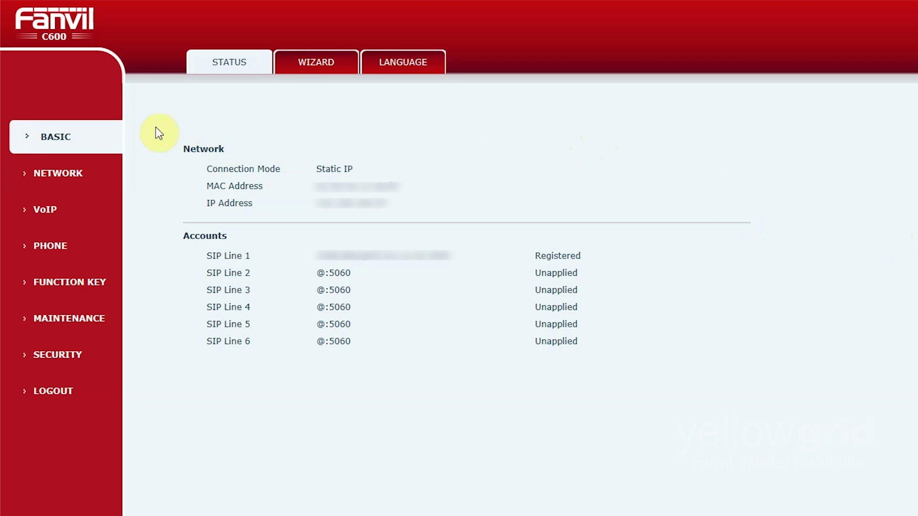
Apply the C600's SIP Global Settings under VoIP > SIP and return to the SIP page
{"action": "left_click", "coordinate": [71, 216]}
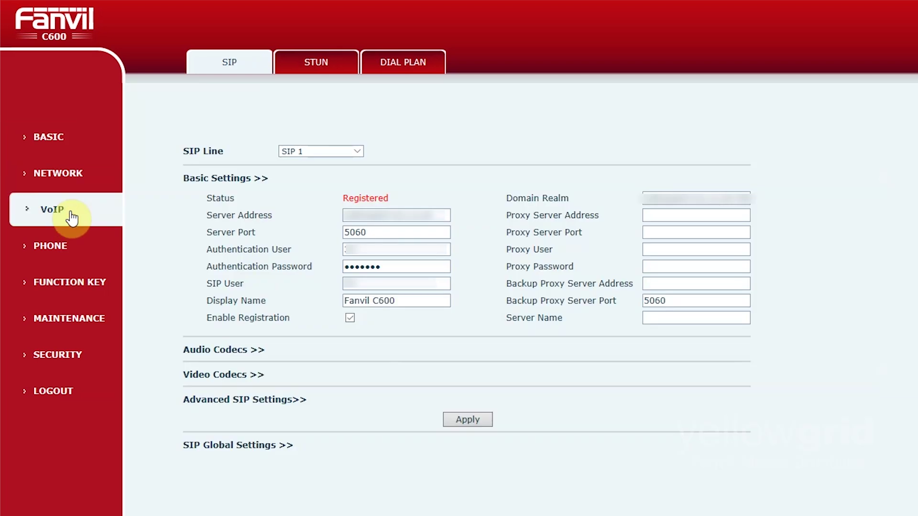
{"action": "left_click", "coordinate": [266, 449]}
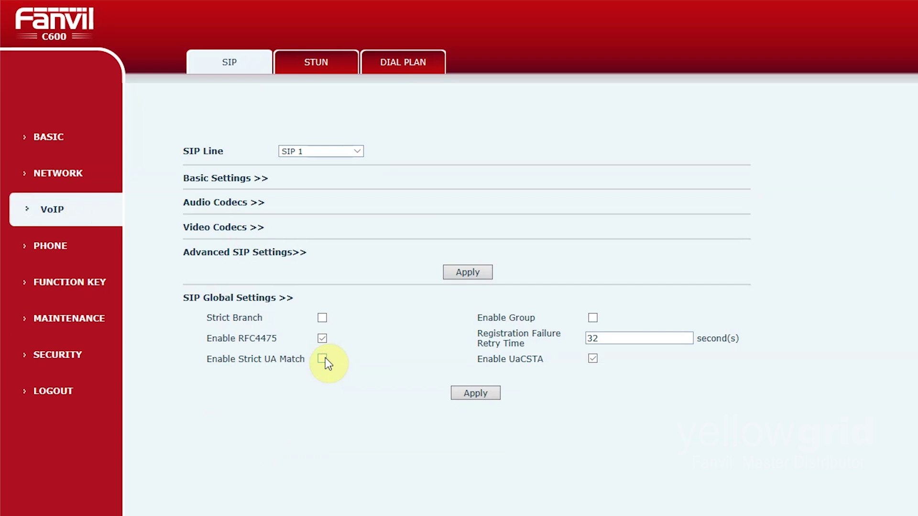
{"action": "left_click", "coordinate": [475, 393]}
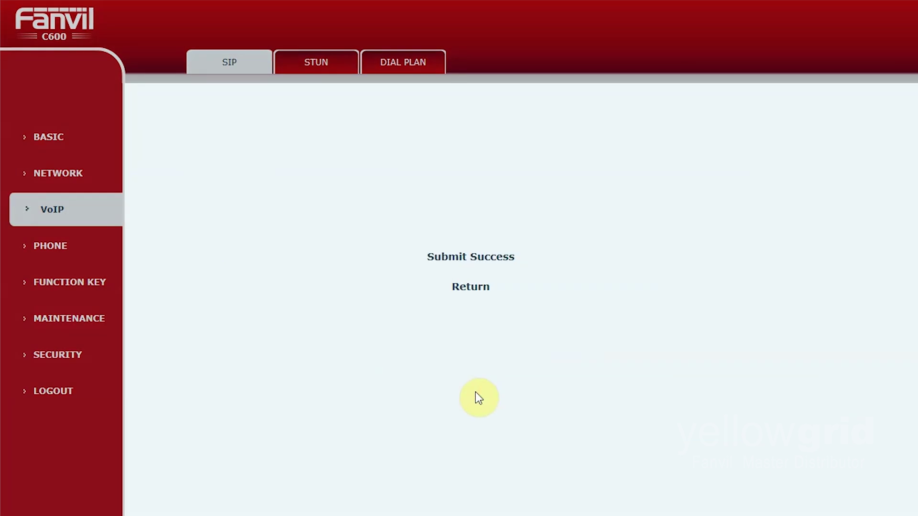
{"action": "left_click", "coordinate": [472, 289]}
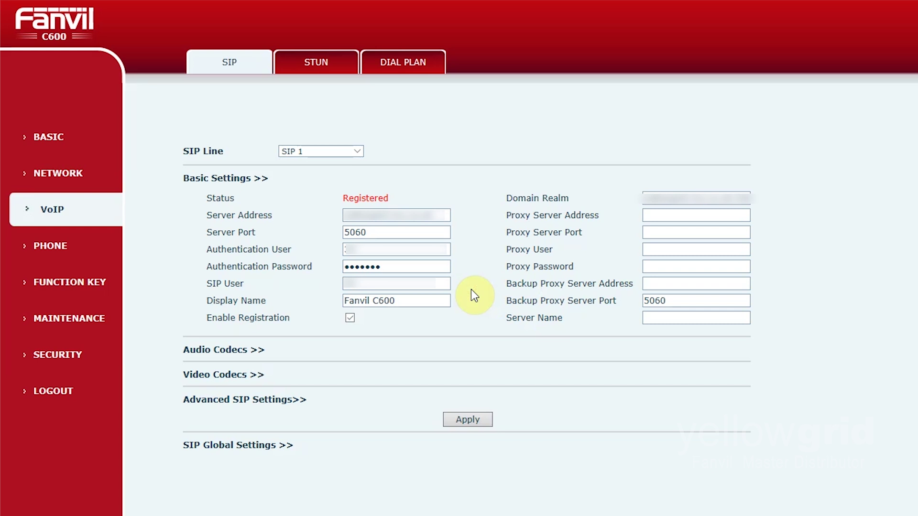
{"action": "left_click", "coordinate": [89, 254]}
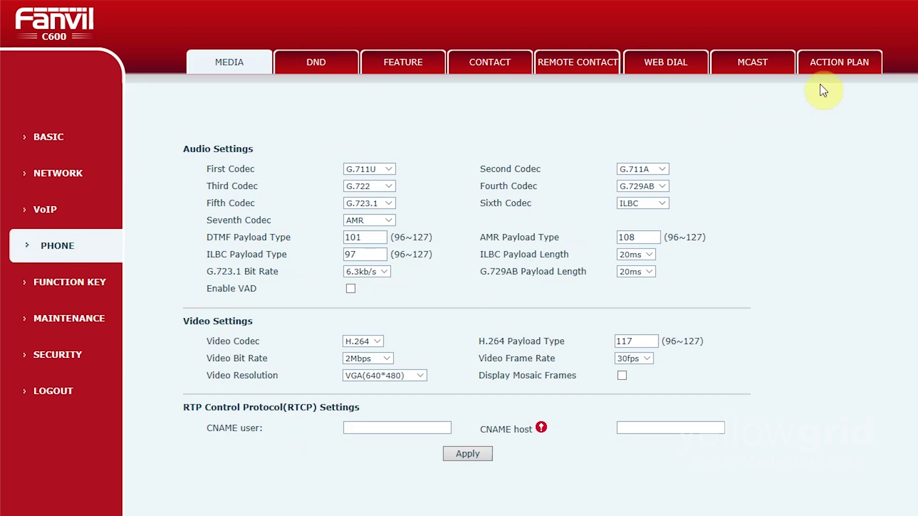
{"action": "left_click", "coordinate": [844, 77]}
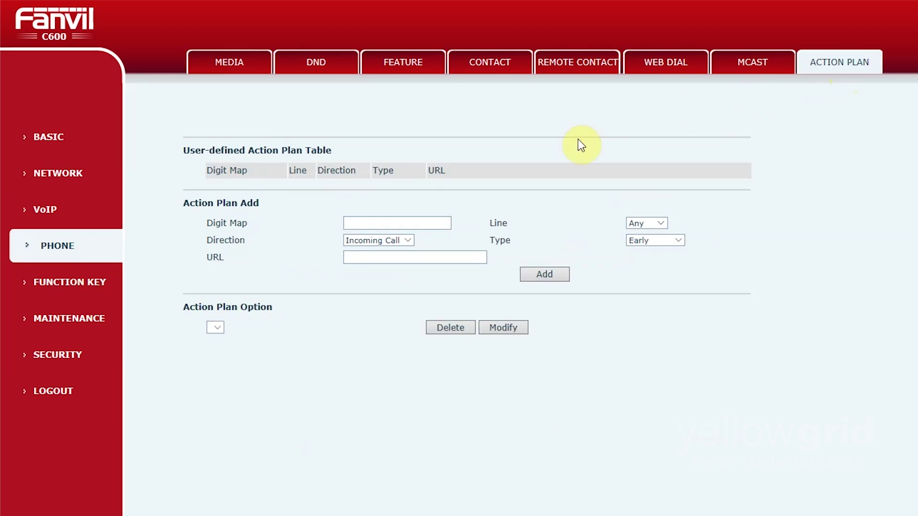
{"action": "left_click", "coordinate": [435, 221]}
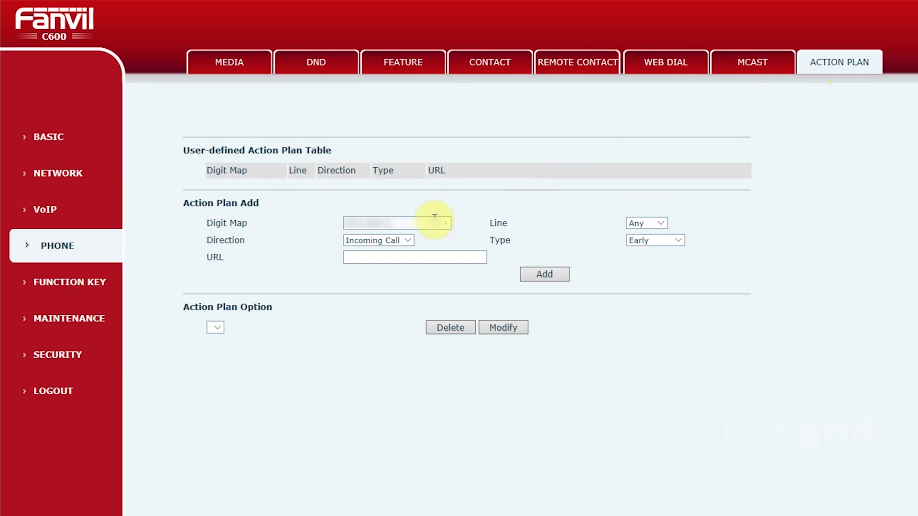
{"action": "left_click", "coordinate": [401, 242]}
{"action": "left_click", "coordinate": [394, 260]}
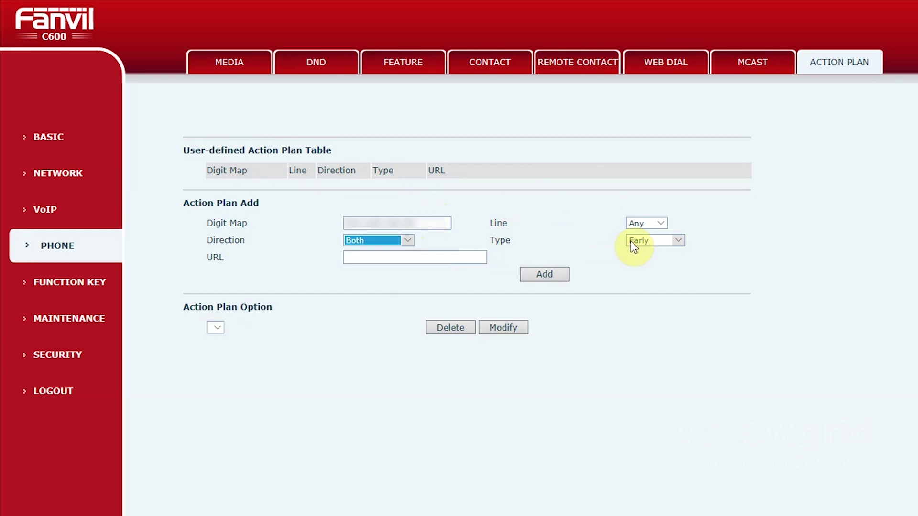
{"action": "left_click", "coordinate": [414, 259]}
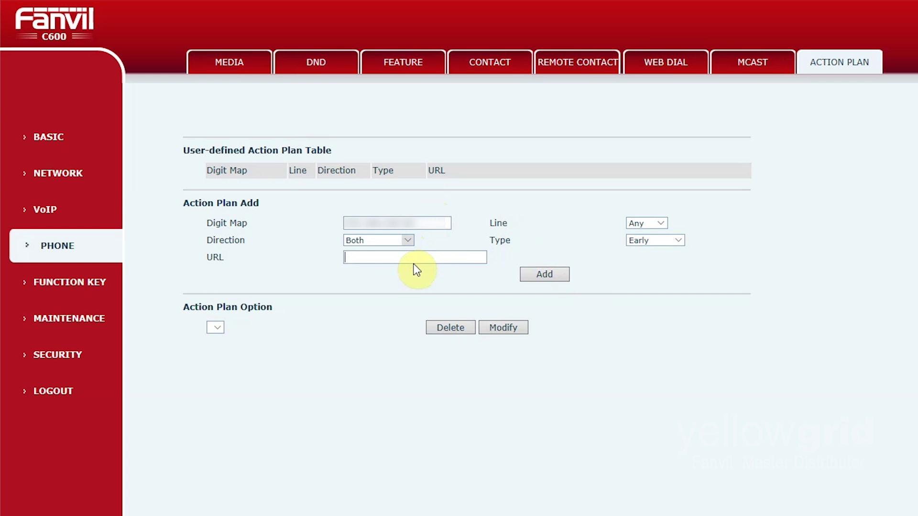
{"action": "key", "text": "ctrl+v"}
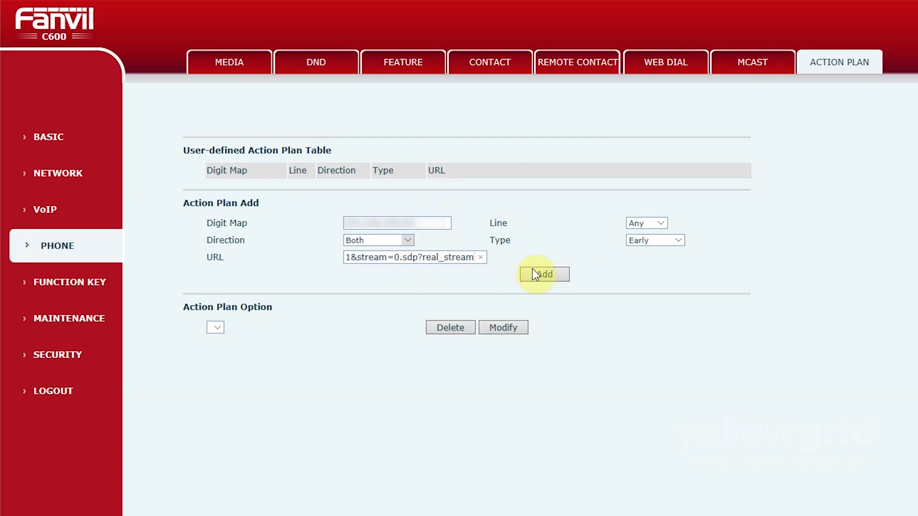
{"action": "left_click", "coordinate": [534, 271]}
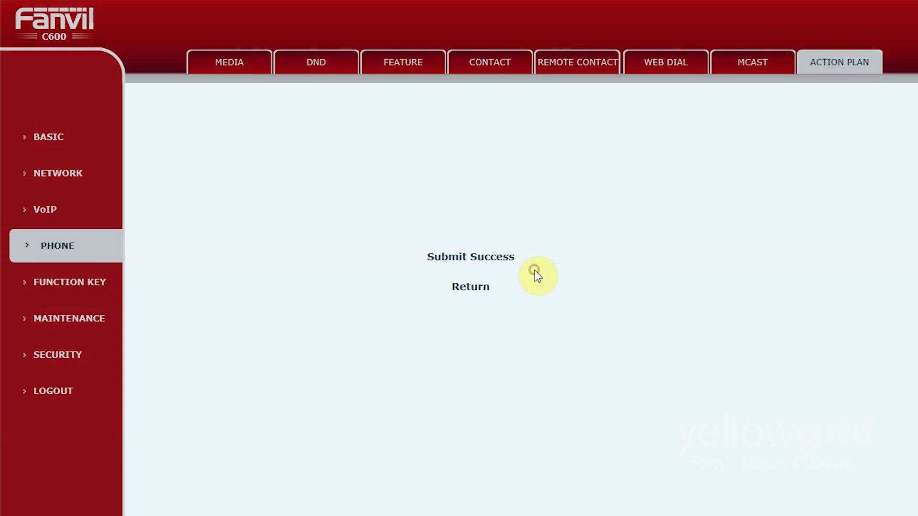
{"action": "left_click", "coordinate": [469, 289]}
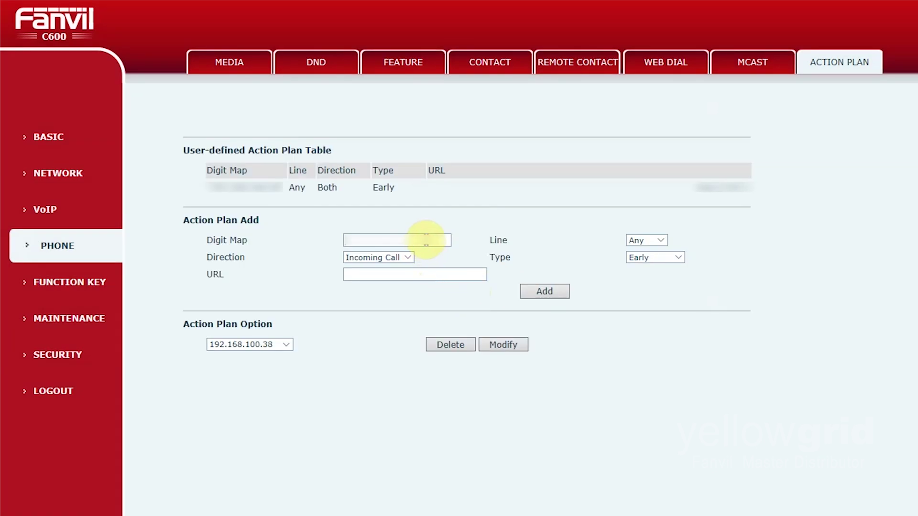
Fill in a Connected plan: digit map 192.168.100.390, Direction Both, pasted stream URL
{"action": "type", "text": "192.168"}
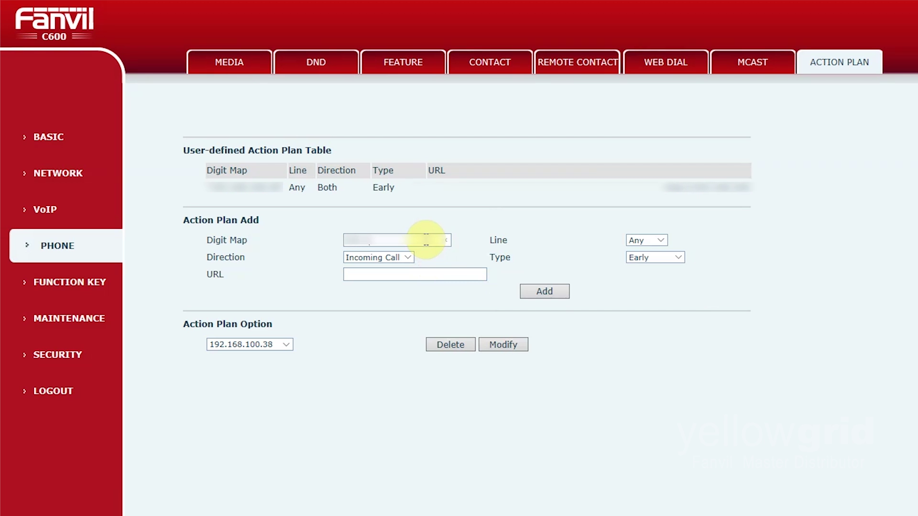
{"action": "type", "text": ".100.39"}
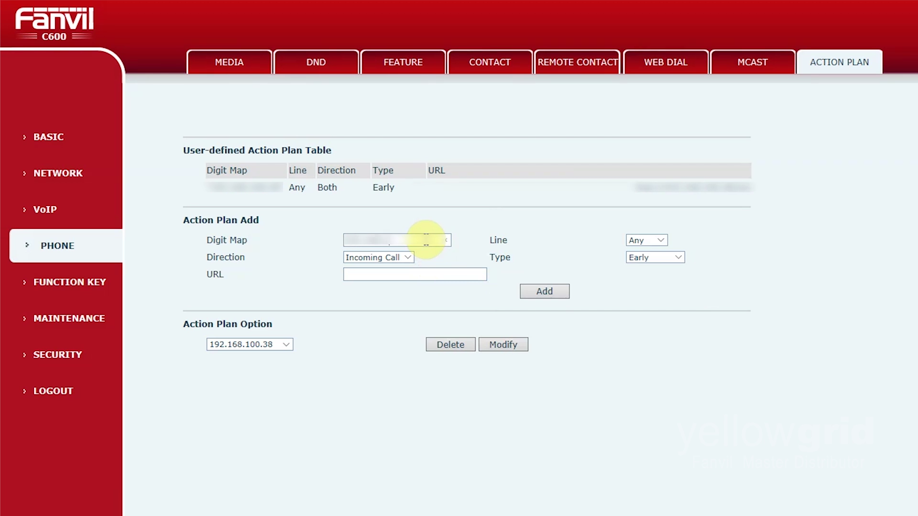
{"action": "type", "text": "0"}
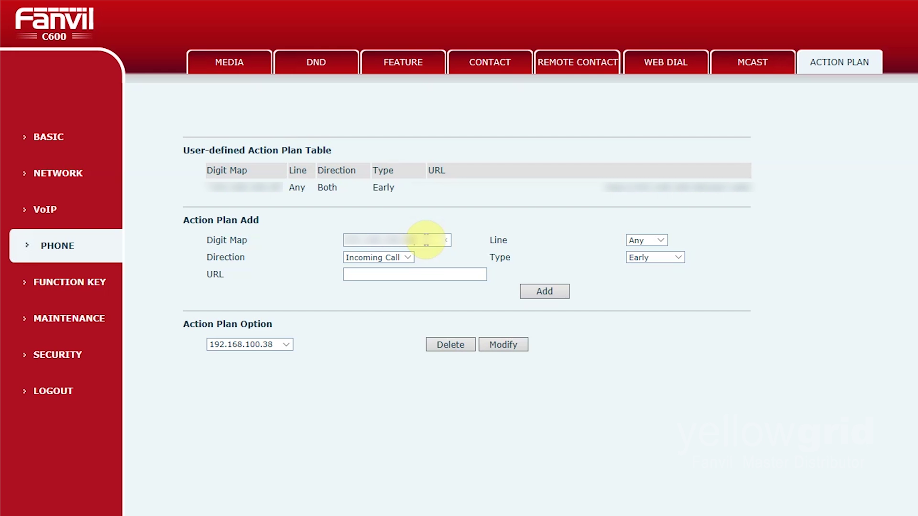
{"action": "left_click", "coordinate": [405, 257]}
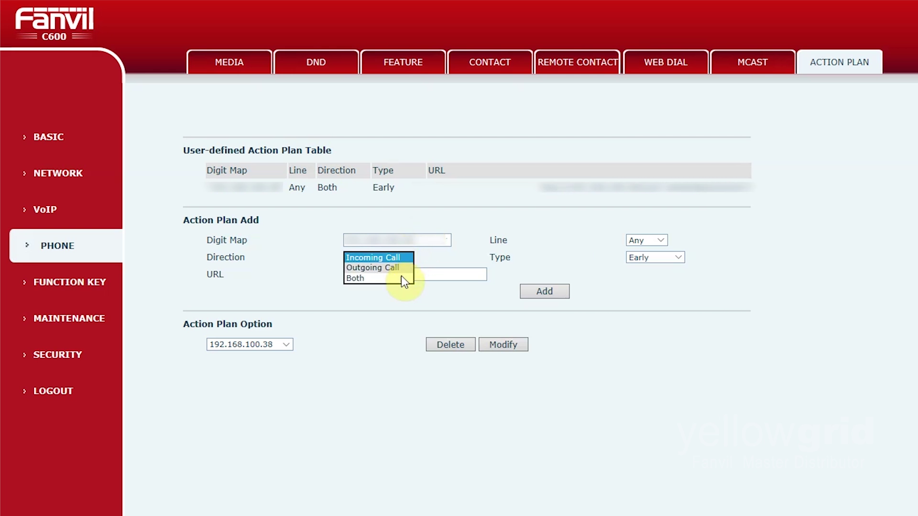
{"action": "left_click", "coordinate": [400, 280]}
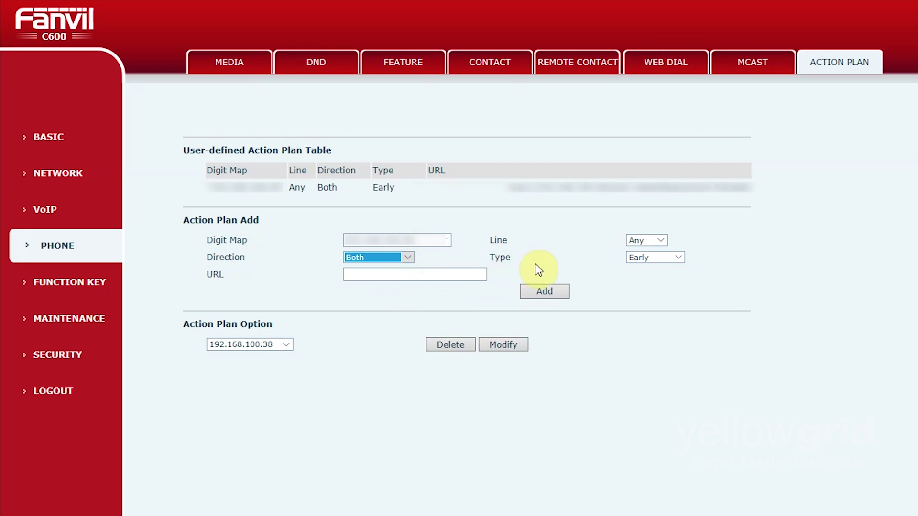
{"action": "left_click", "coordinate": [652, 259]}
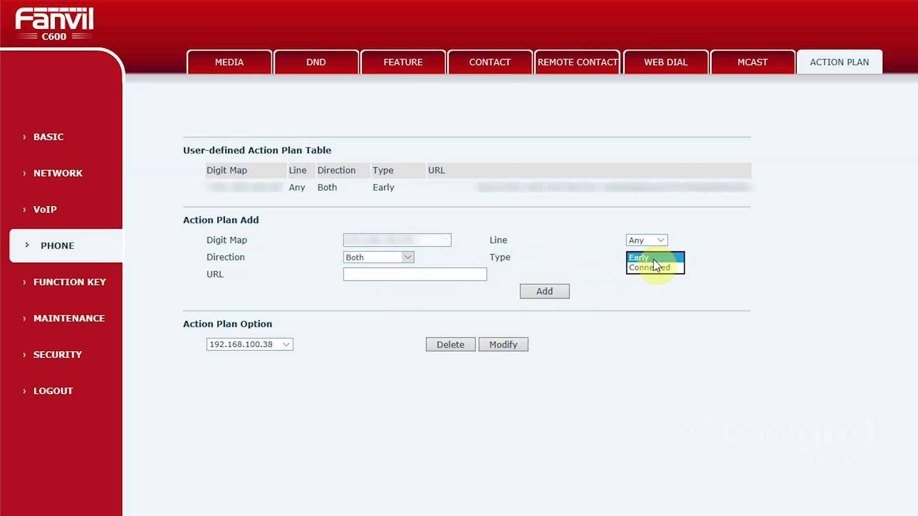
{"action": "left_click", "coordinate": [655, 268]}
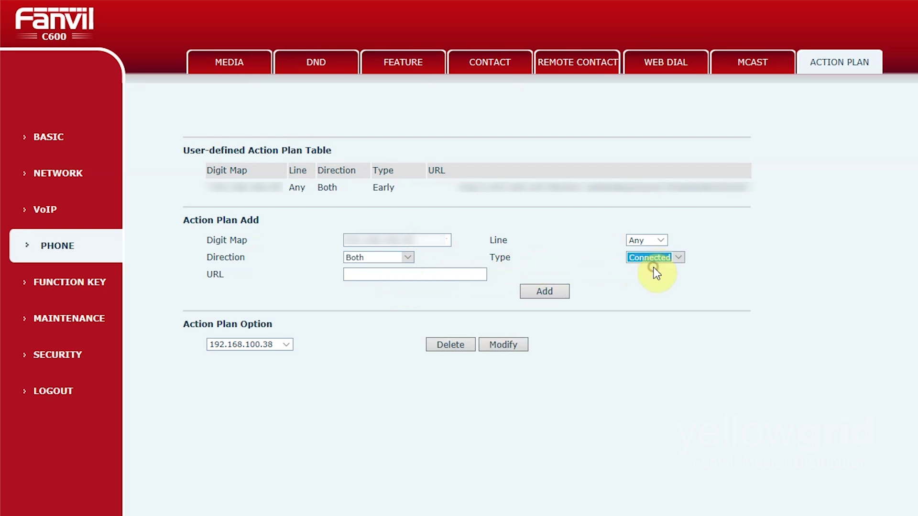
{"action": "left_click", "coordinate": [468, 273]}
{"action": "key", "text": "ctrl+v"}
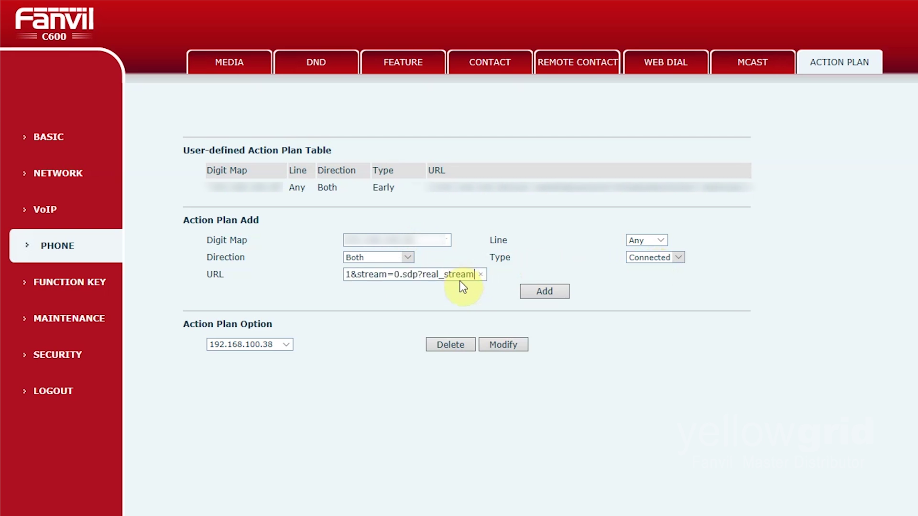